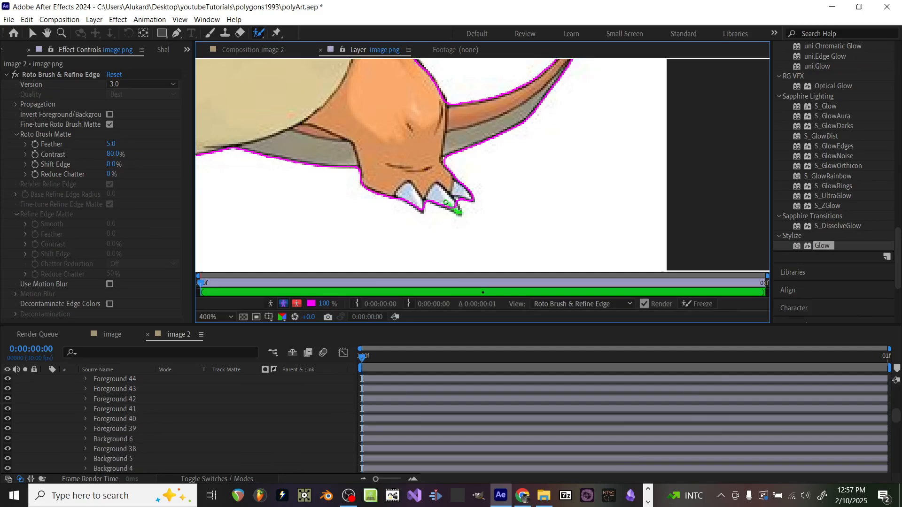
# Freeze the Roto Brush matte of the creature cut-out and duplicate its image.png layer in the image 2 composition
pyautogui.scroll(3, 483, 165)
pyautogui.scroll(-1, 488, 164)
pyautogui.click(692, 303)
pyautogui.scroll(20, 35, 390)
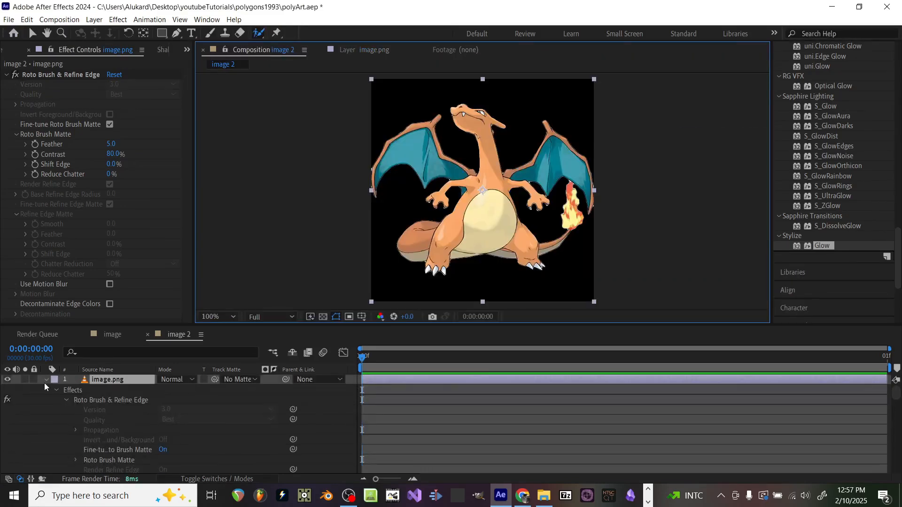
pyautogui.click(45, 380)
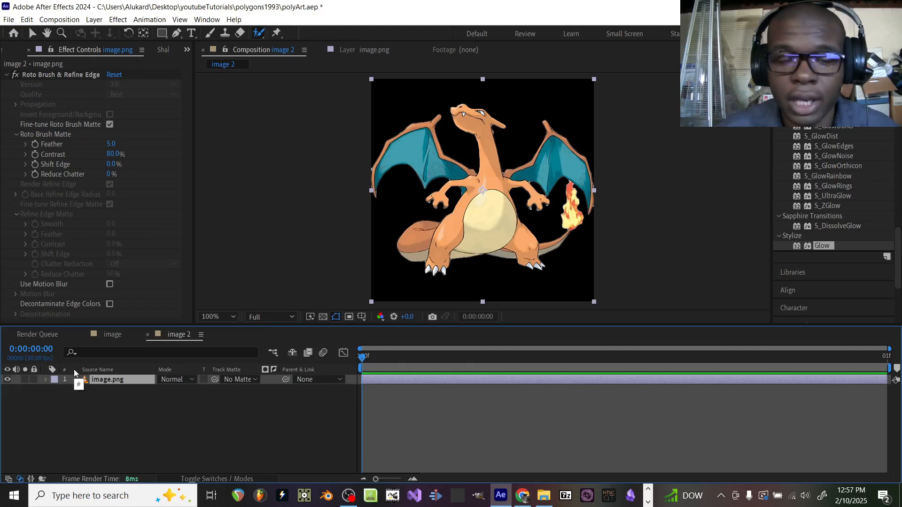
pyautogui.hotkey('ctrl', 'd')
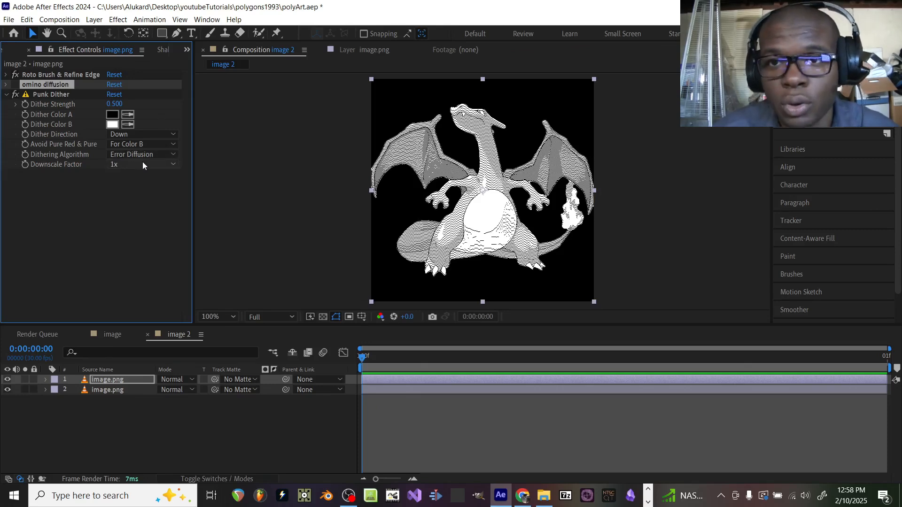
# Set Punk Dither's Dither Direction to Left and its Dither Strength to 0.030 on the upper image layer
pyautogui.click(141, 134)
pyautogui.click(119, 108)
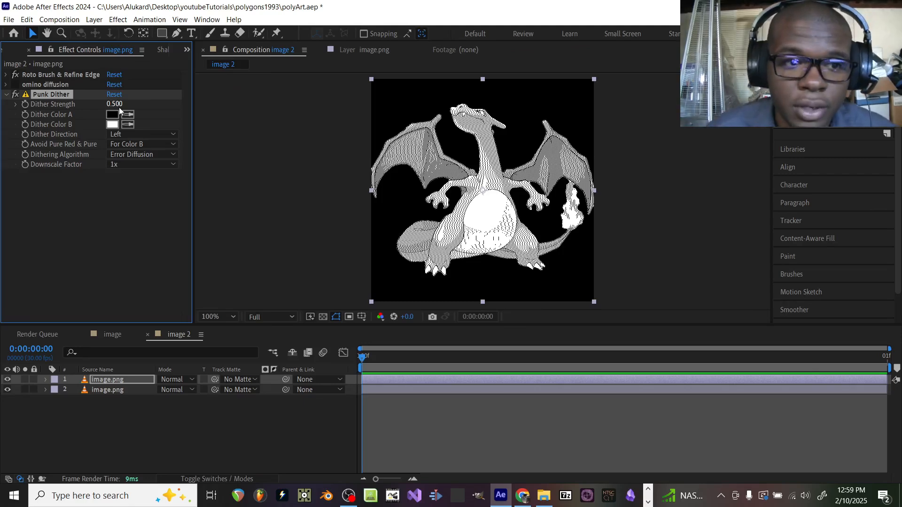
pyautogui.moveTo(119, 106); pyautogui.dragTo(104, 119)
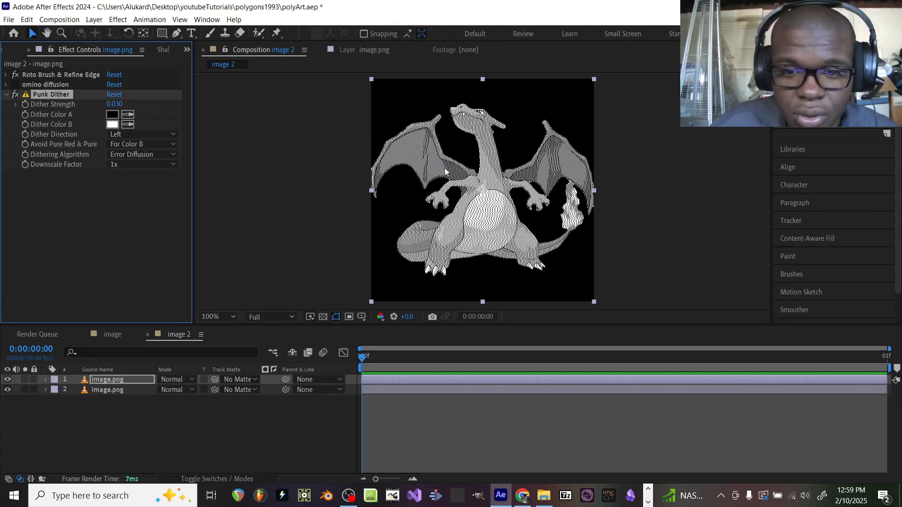
# Duplicate the undithered image.png layer and move the copy to the top of the layer stack
pyautogui.click(141, 390)
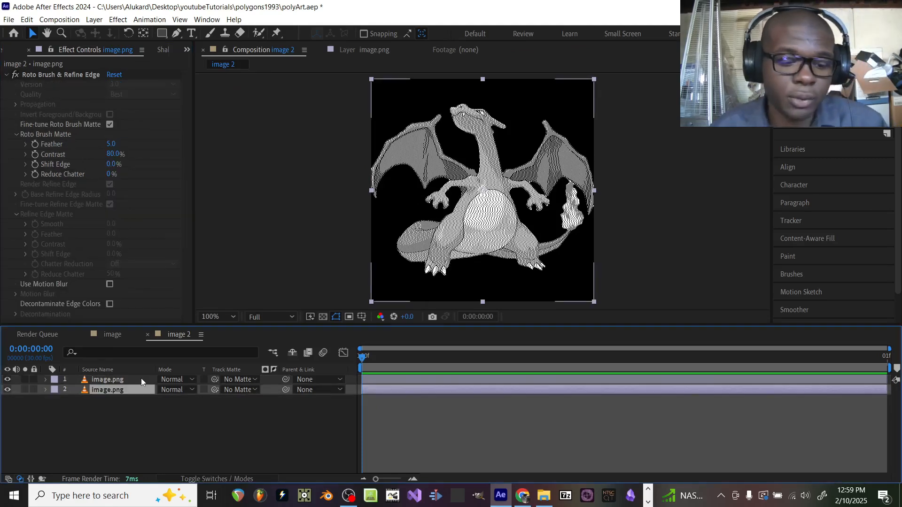
pyautogui.hotkey('ctrl', 'd')
pyautogui.moveTo(111, 388); pyautogui.dragTo(110, 381)
# Search the effects and presets for "eter" and apply the eternal...leSynth preset to the top image layer
pyautogui.click(831, 101)
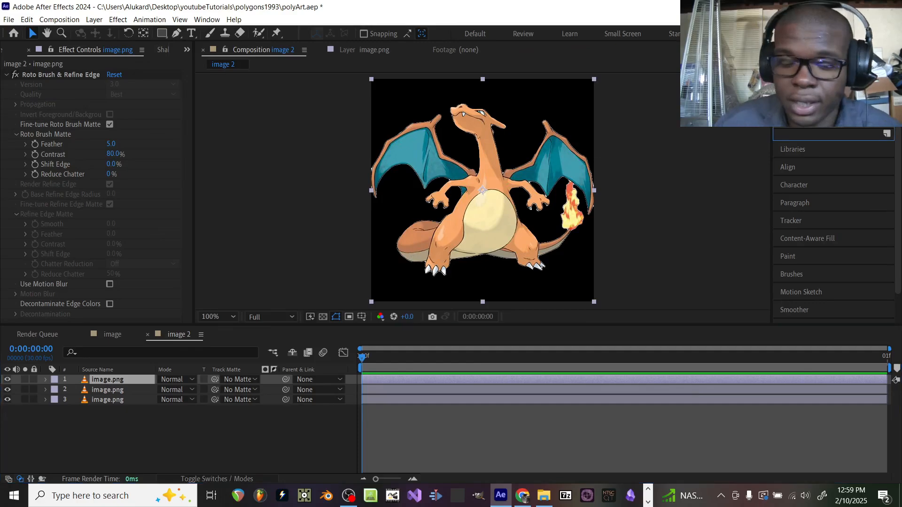
pyautogui.write('eter')
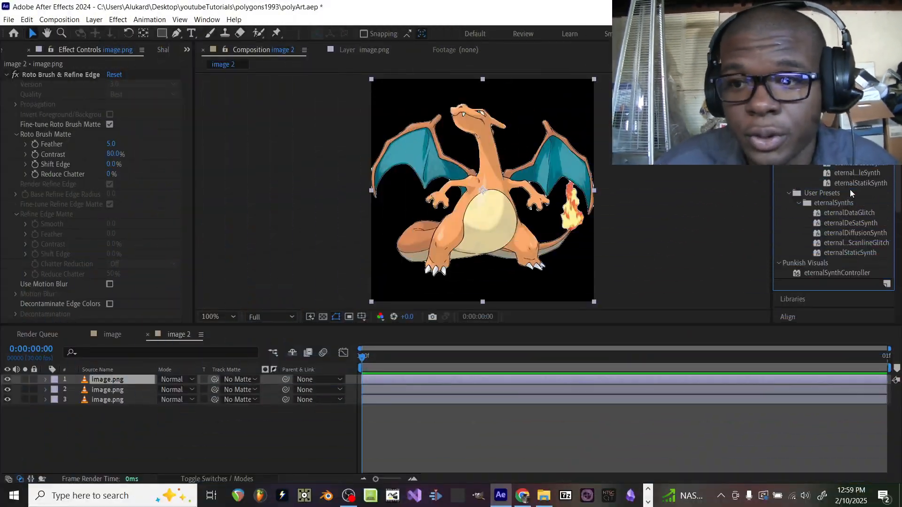
pyautogui.moveTo(857, 173); pyautogui.dragTo(453, 376)
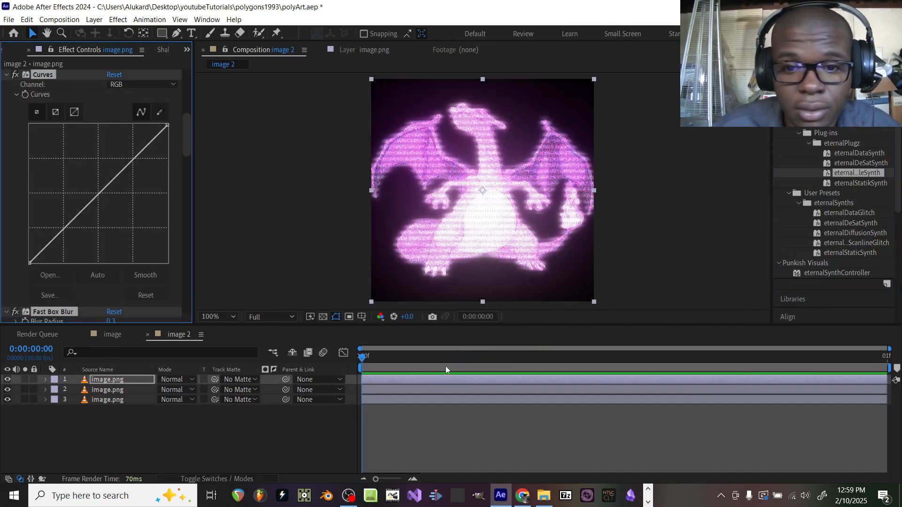
# Raise the shadows of the top layer's RGB curve and set that layer's blending mode to Overlay
pyautogui.moveTo(66, 226); pyautogui.dragTo(55, 215)
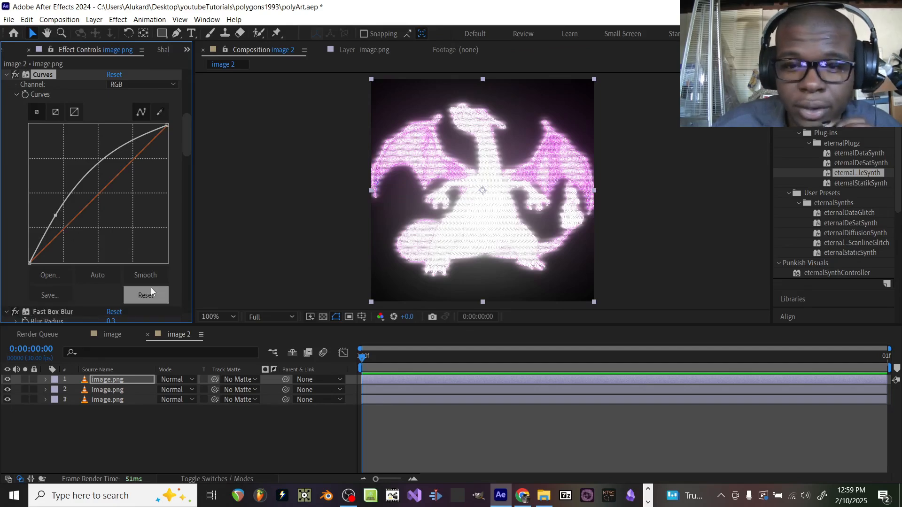
pyautogui.click(176, 380)
pyautogui.click(211, 257)
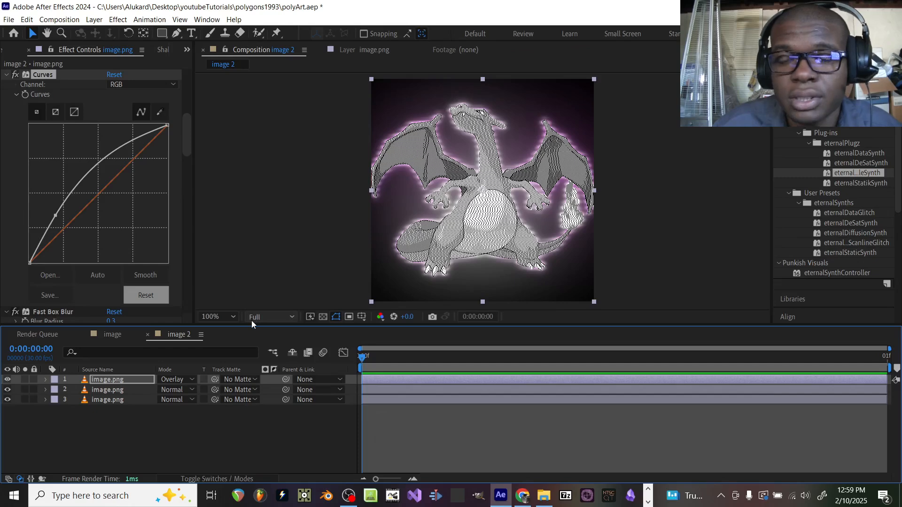
# Change Punk Dither's Dither Color B from white to light grey on the middle image layer
pyautogui.click(136, 390)
pyautogui.click(113, 124)
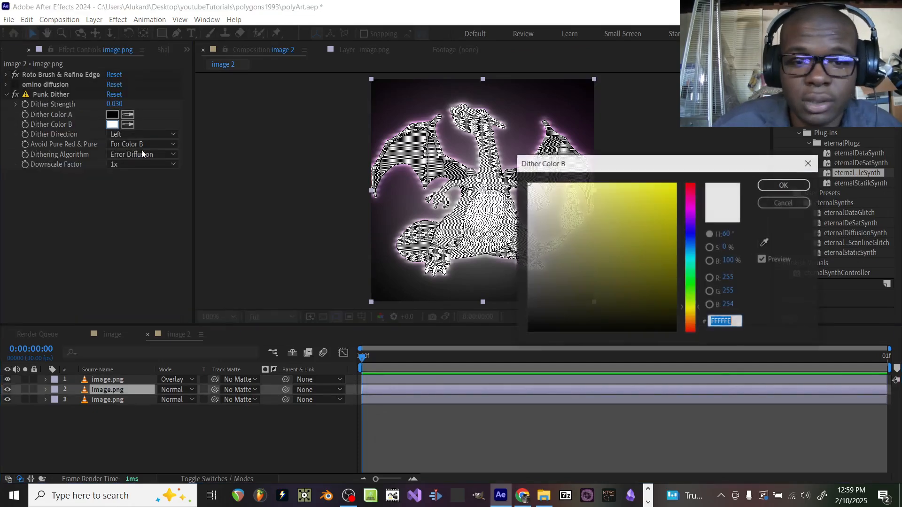
pyautogui.moveTo(527, 188); pyautogui.dragTo(510, 219)
pyautogui.click(784, 185)
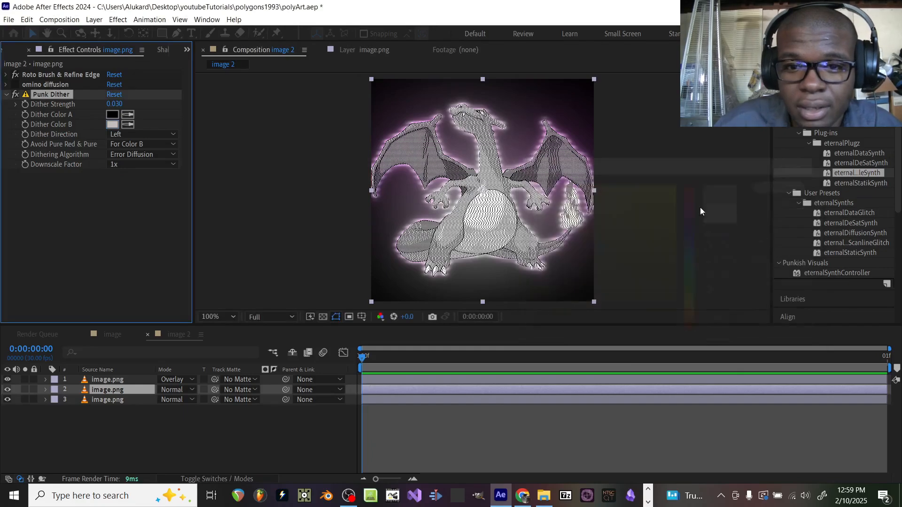
pyautogui.scroll(2, 428, 215)
pyautogui.scroll(-2, 435, 207)
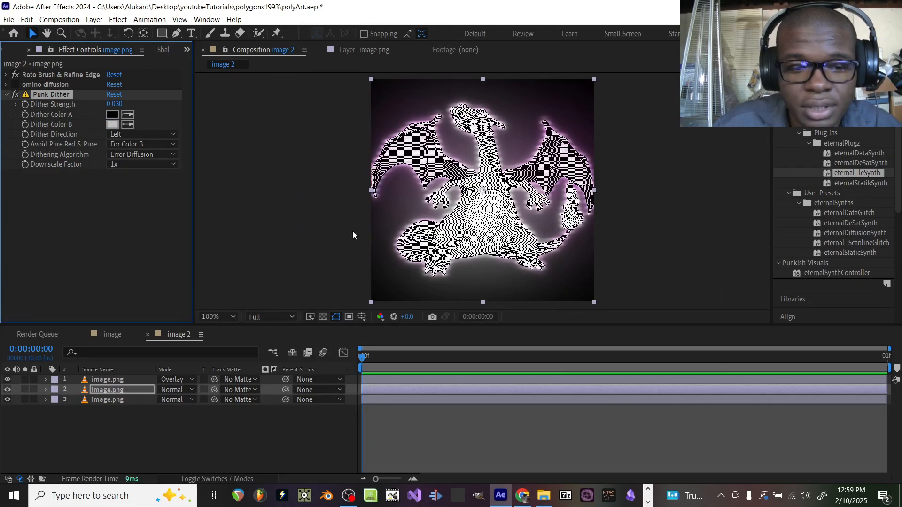
# Switch the middle layer from Punk Dither to omino diffusion and set the diffusion's color 2 to light grey
pyautogui.click(16, 94)
pyautogui.click(15, 85)
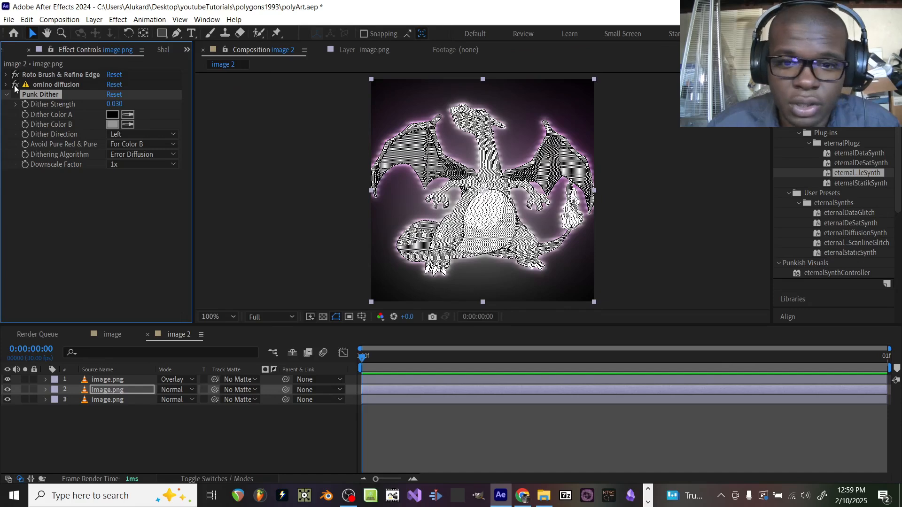
pyautogui.click(6, 85)
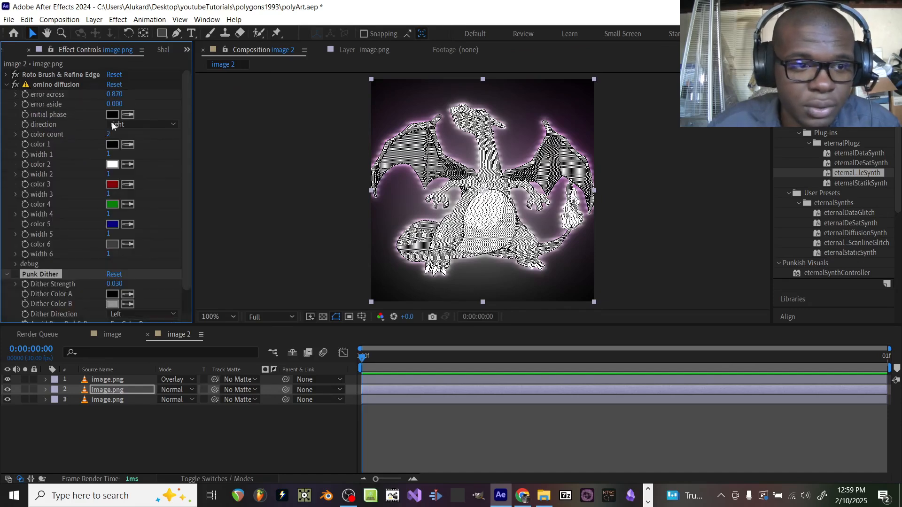
pyautogui.click(113, 165)
pyautogui.moveTo(527, 215)
pyautogui.mouseDown()
pyautogui.moveTo(516, 242)
pyautogui.moveTo(511, 215)
pyautogui.mouseUp()
pyautogui.press('Return')
# Move the undithered bottom image layer above the dithered one and set its blending mode to Color
pyautogui.click(112, 401)
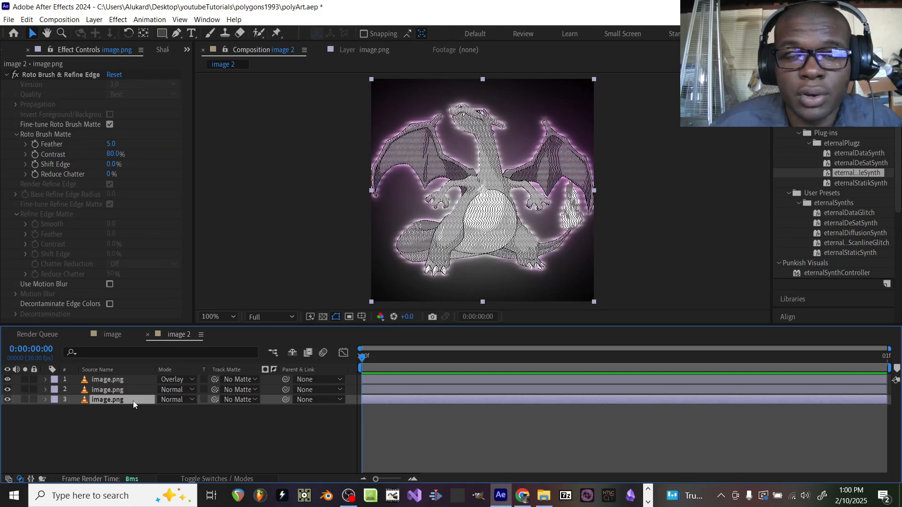
pyautogui.moveTo(133, 401); pyautogui.dragTo(119, 391)
pyautogui.click(175, 390)
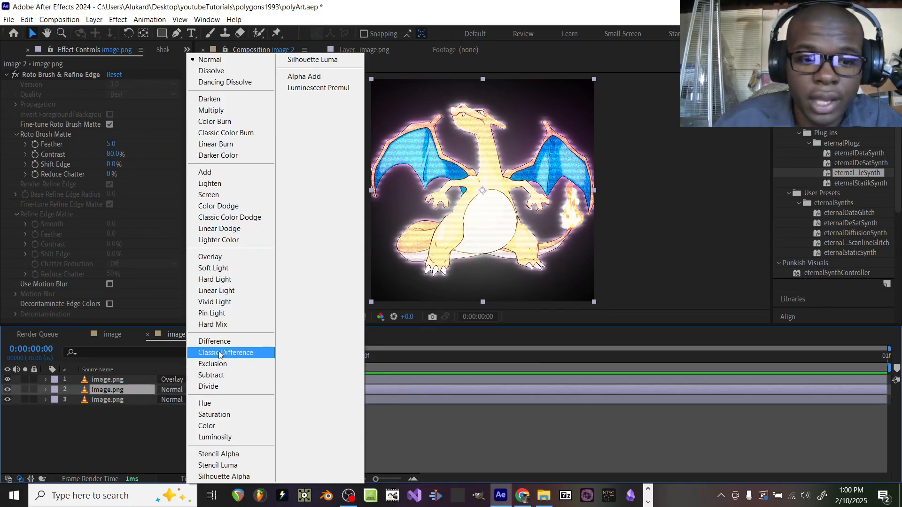
pyautogui.click(212, 427)
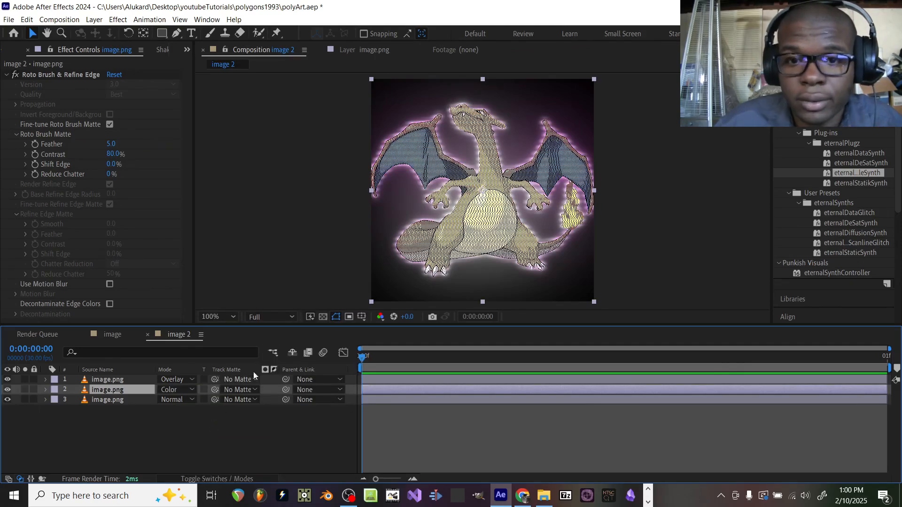
# Create an adjustment layer above the images and apply the Hue/Saturation and S_HueSatBright effects to it
pyautogui.rightClick(289, 346)
pyautogui.moveTo(198, 289)
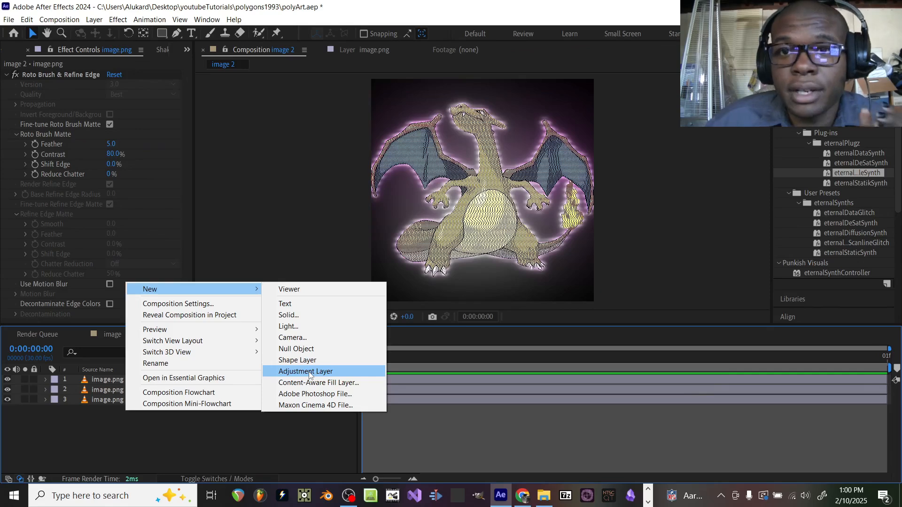
pyautogui.click(309, 375)
pyautogui.click(827, 99)
pyautogui.write('hue')
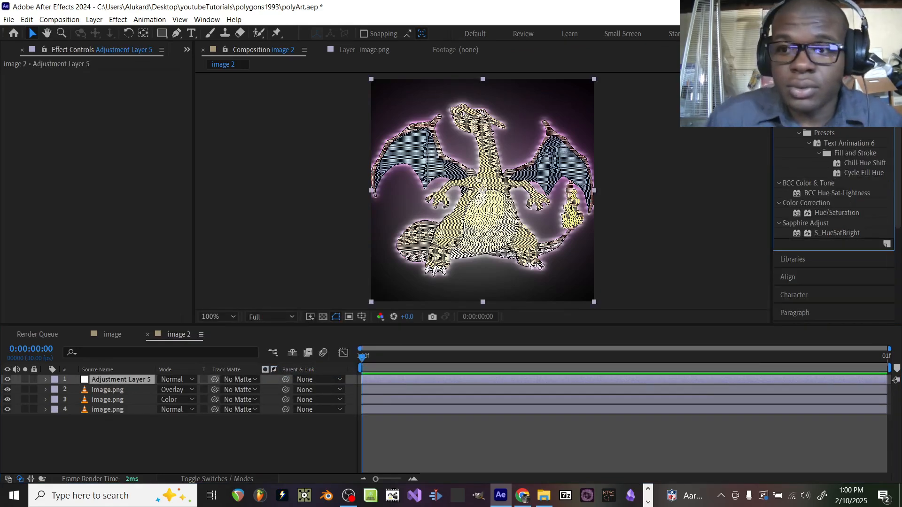
pyautogui.moveTo(836, 213); pyautogui.dragTo(595, 377)
pyautogui.doubleClick(839, 233)
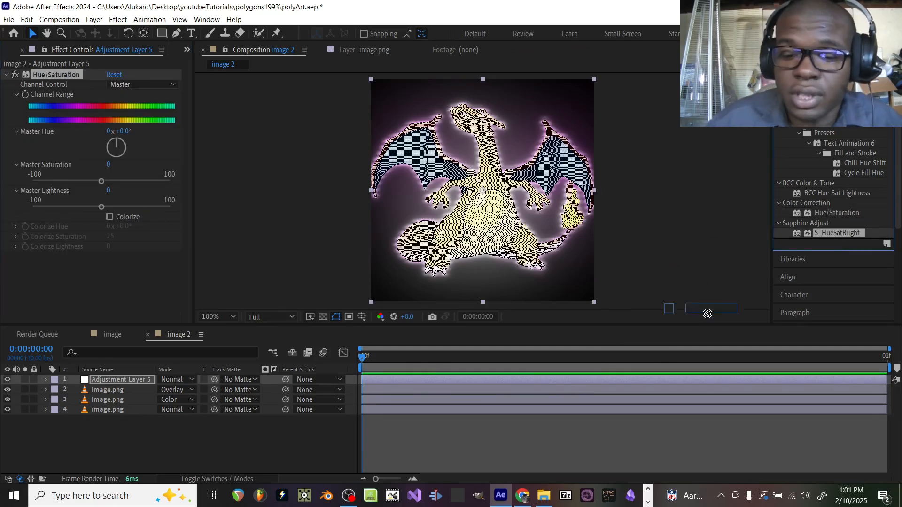
# Set Hue/Saturation's Master Saturation to 79 and Master Lightness to -18, and collapse the effect
pyautogui.moveTo(105, 182); pyautogui.dragTo(157, 182)
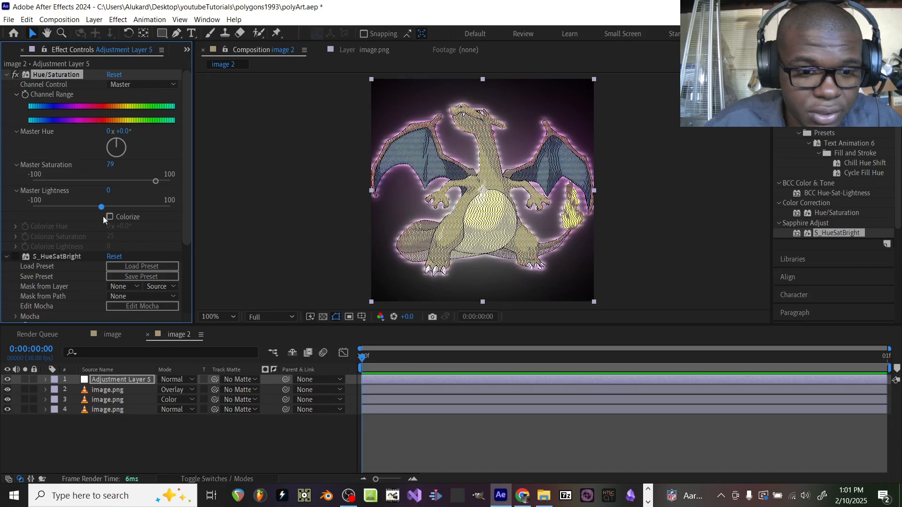
pyautogui.moveTo(101, 207); pyautogui.dragTo(92, 212)
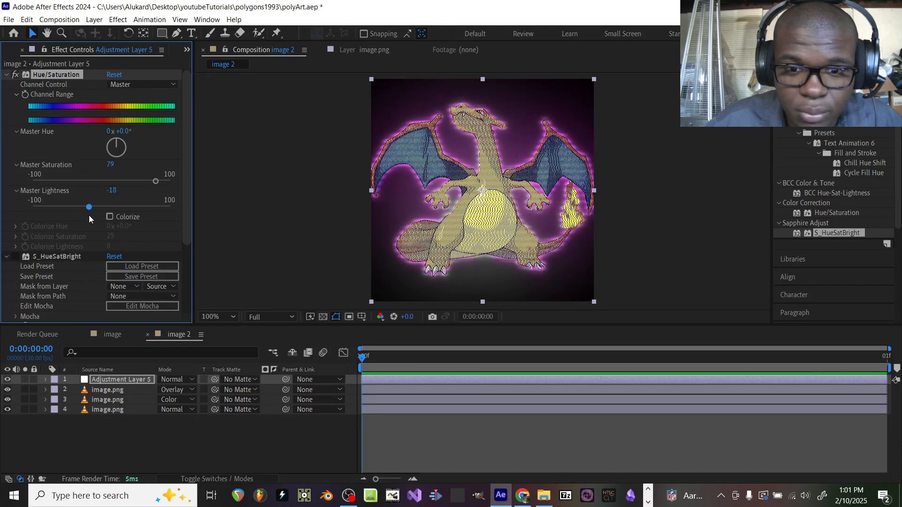
pyautogui.click(7, 74)
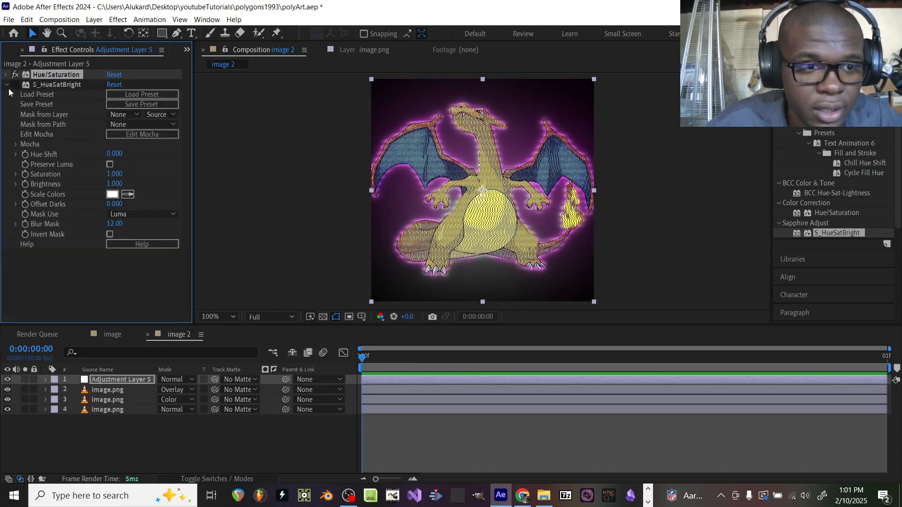
# Disable Hue/Saturation and use S_HueSatBright instead with Saturation 8, Brightness 0.640 and Offset Darks 0.270
pyautogui.click(15, 74)
pyautogui.click(114, 174)
pyautogui.write('8')
pyautogui.press('Return')
pyautogui.moveTo(114, 183); pyautogui.dragTo(141, 213)
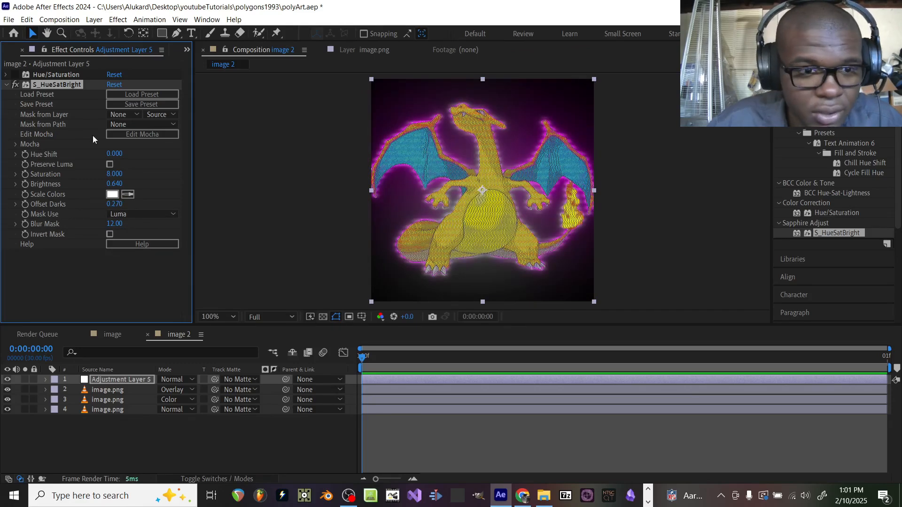
# Set S_HueSatBright's Offset Darks to 0 and its Brightness to 0.710
pyautogui.click(114, 204)
pyautogui.write('0')
pyautogui.press('Return')
pyautogui.moveTo(114, 183); pyautogui.dragTo(126, 183)
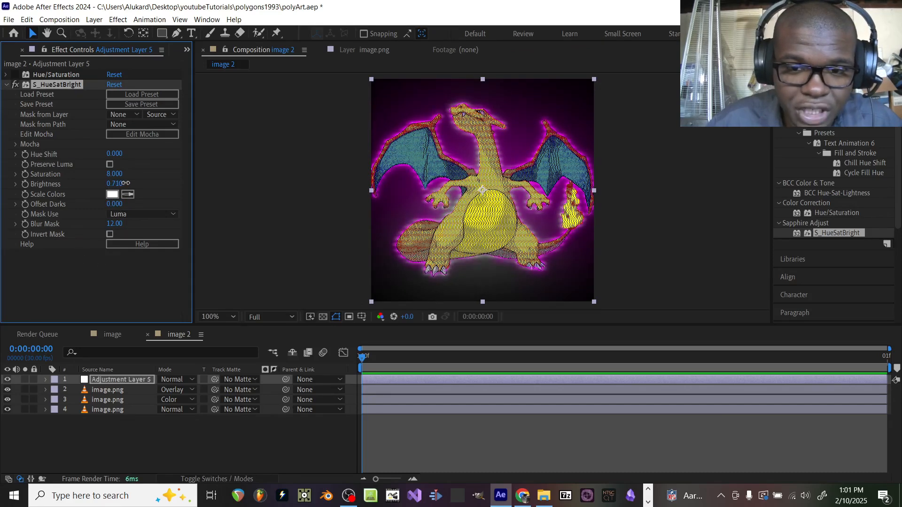
pyautogui.click(137, 277)
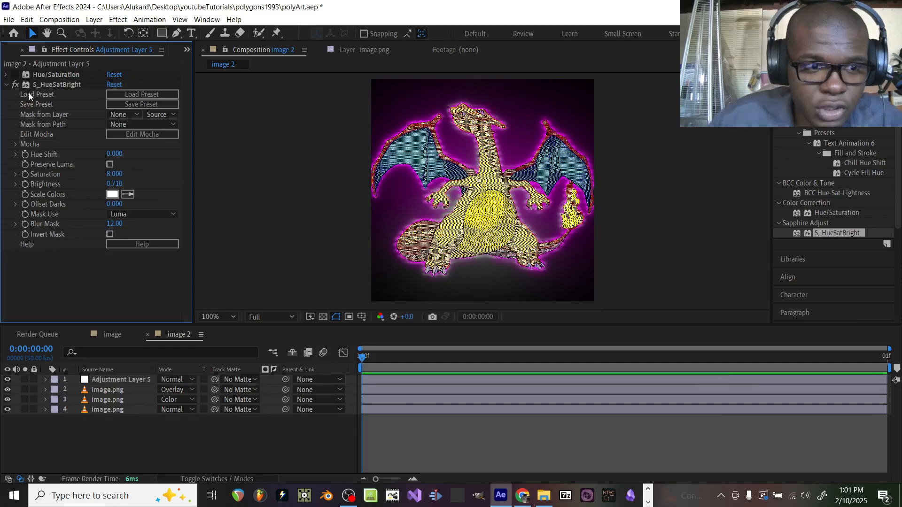
# Compare the picture with S_HueSatBright and Hue/Saturation toggled on and off, leaving only S_HueSatBright enabled
pyautogui.click(16, 82)
pyautogui.click(16, 82)
pyautogui.click(15, 75)
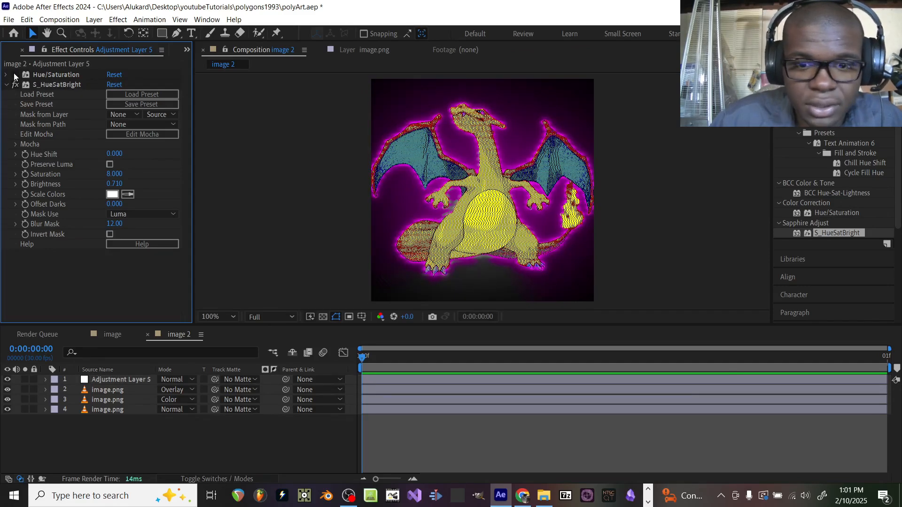
pyautogui.click(14, 76)
pyautogui.click(14, 85)
pyautogui.click(15, 84)
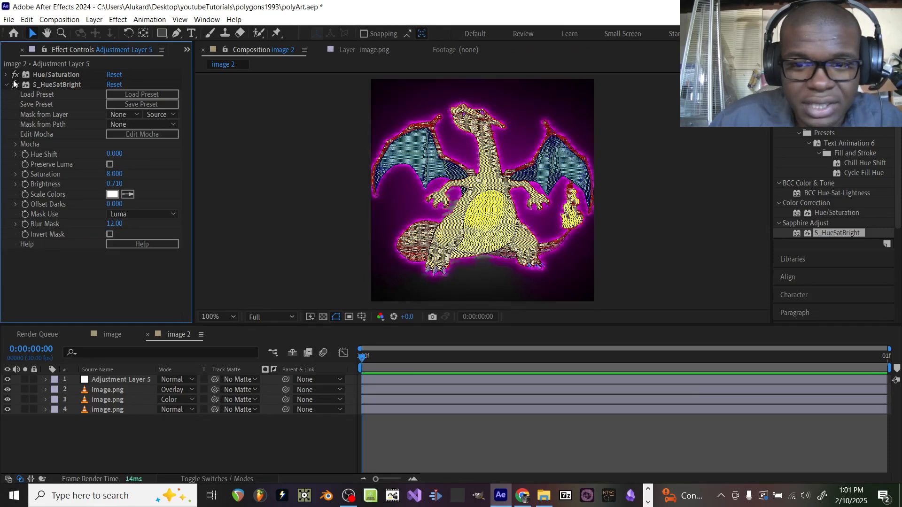
pyautogui.click(15, 75)
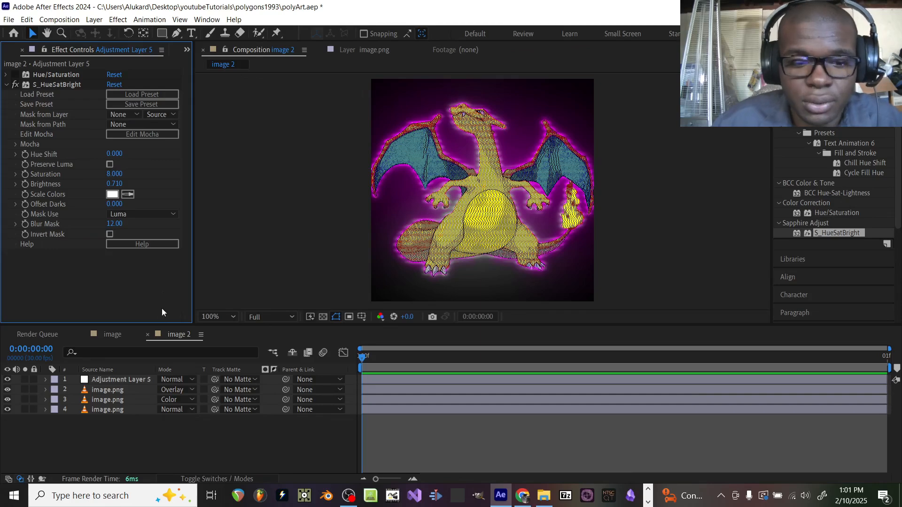
# Add another adjustment layer with Glow, setting Threshold to 76.5%, Radius to 64, Intensity to 0.6 and Color Phase to 245°
pyautogui.rightClick(153, 358)
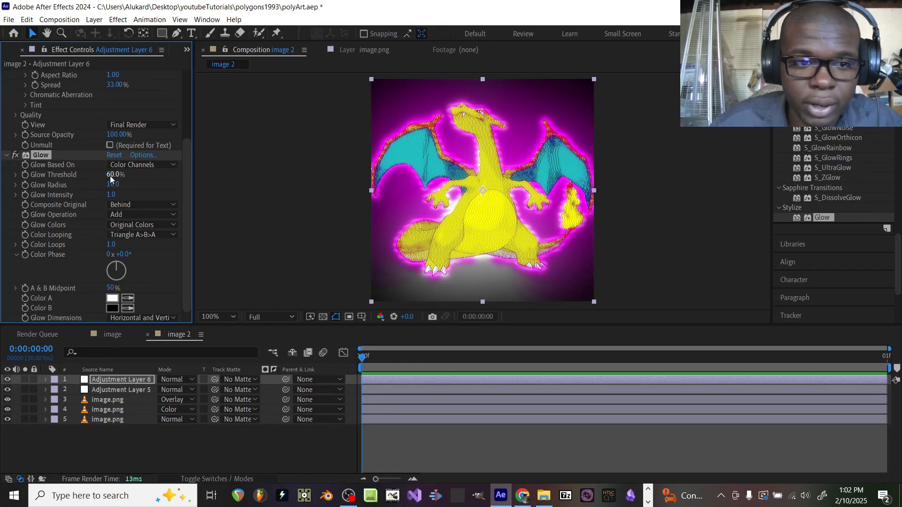
pyautogui.moveTo(115, 178); pyautogui.dragTo(193, 192)
pyautogui.moveTo(114, 195); pyautogui.dragTo(134, 194)
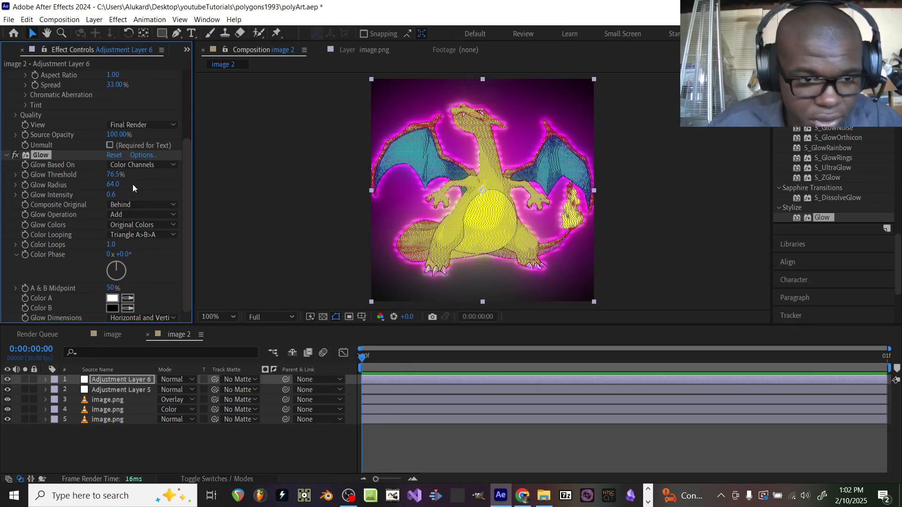
pyautogui.moveTo(124, 265); pyautogui.dragTo(89, 284)
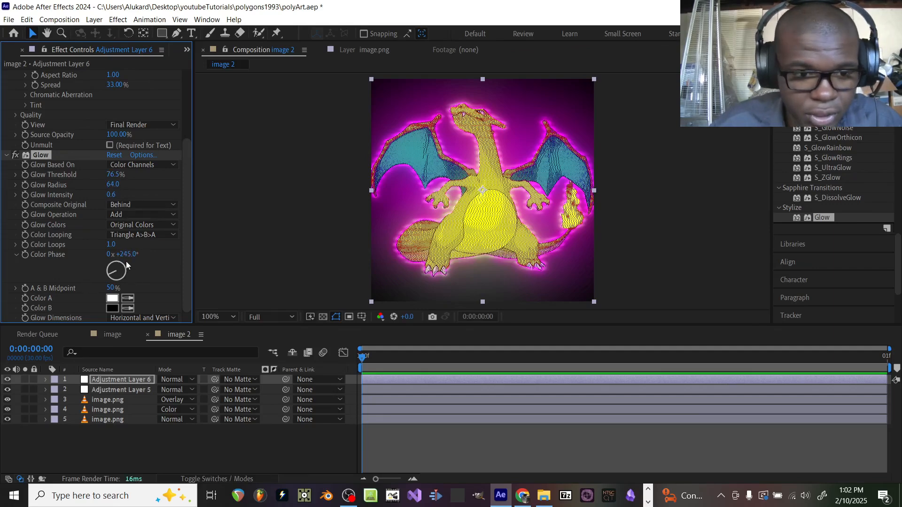
pyautogui.click(7, 155)
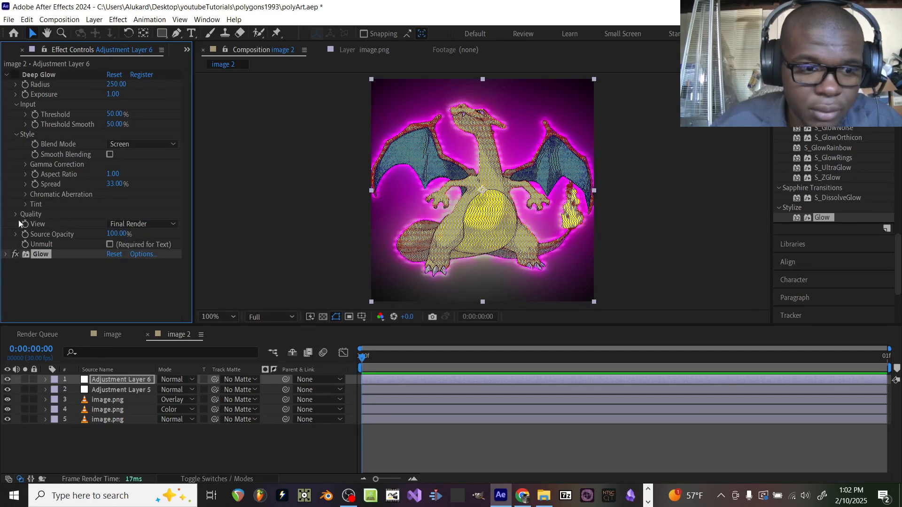
# Switch the top adjustment layer from Glow to Deep Glow with Exposure 1.73, and set the layer's blending mode to Overlay
pyautogui.click(14, 254)
pyautogui.click(15, 75)
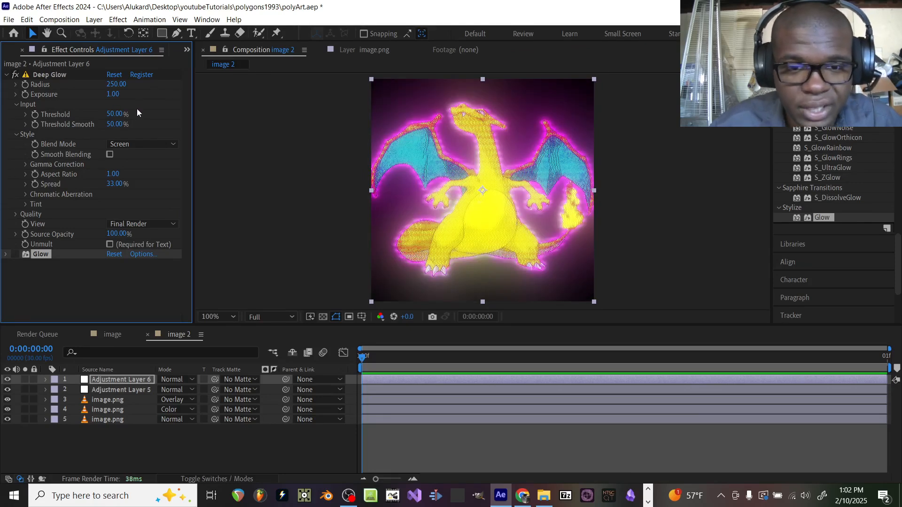
pyautogui.moveTo(113, 94); pyautogui.dragTo(158, 97)
pyautogui.click(174, 380)
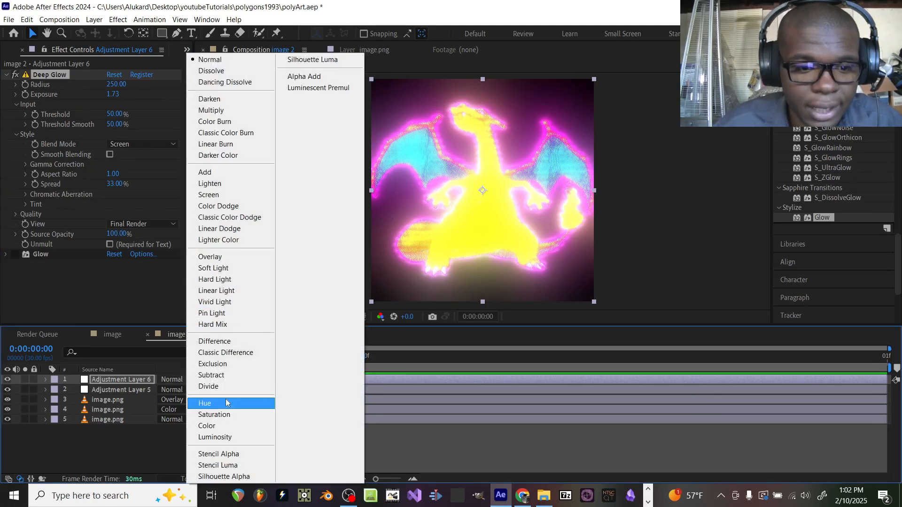
pyautogui.click(210, 257)
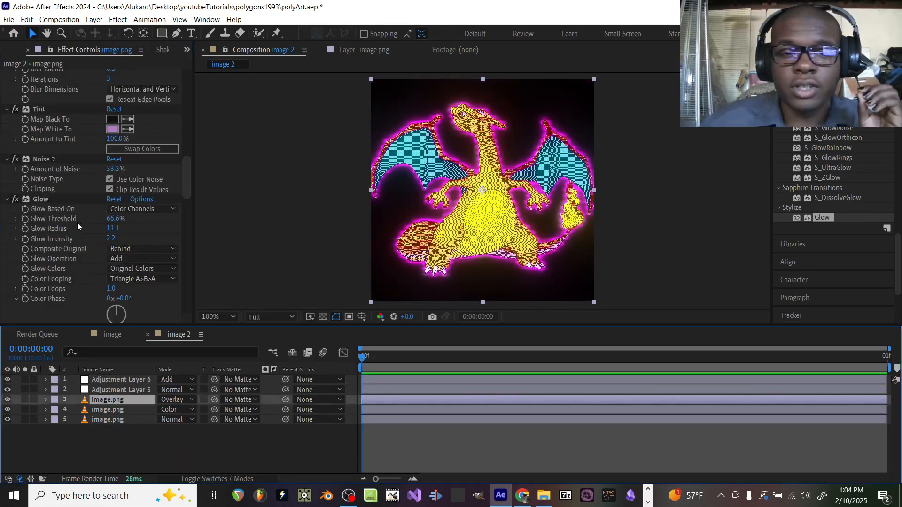
# Compare the picture with Glow 3 on the Overlay image layer toggled on and off, leaving it disabled
pyautogui.scroll(-10, 77, 222)
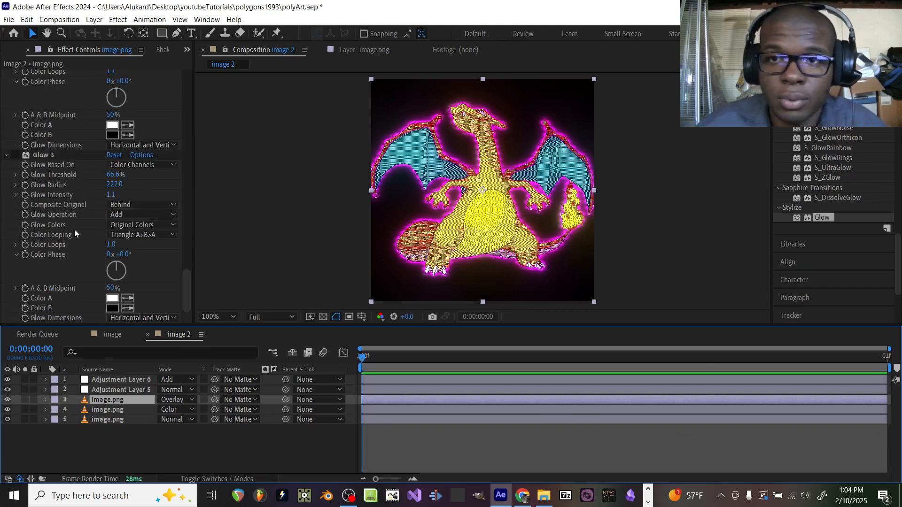
pyautogui.click(13, 157)
pyautogui.click(14, 157)
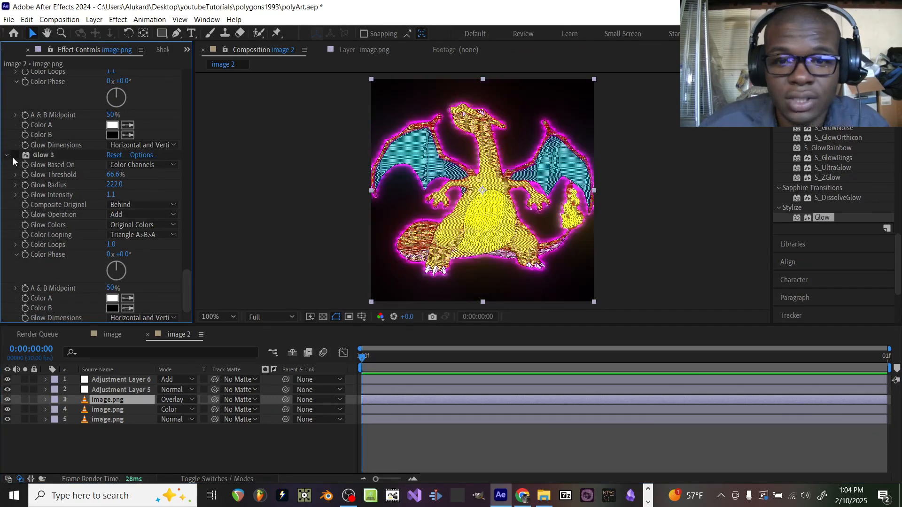
# Duplicate the image layer that uses Color blending and move the copy above all other layers
pyautogui.click(112, 410)
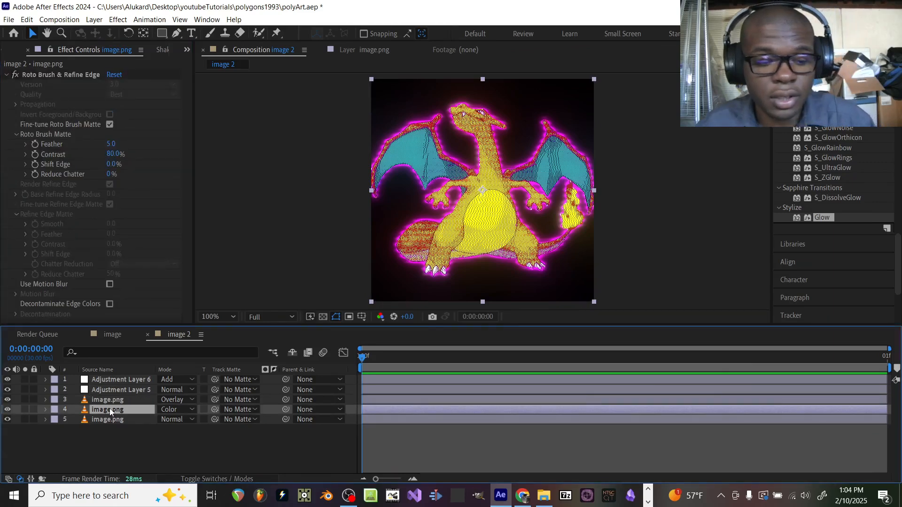
pyautogui.hotkey('ctrl', 'd')
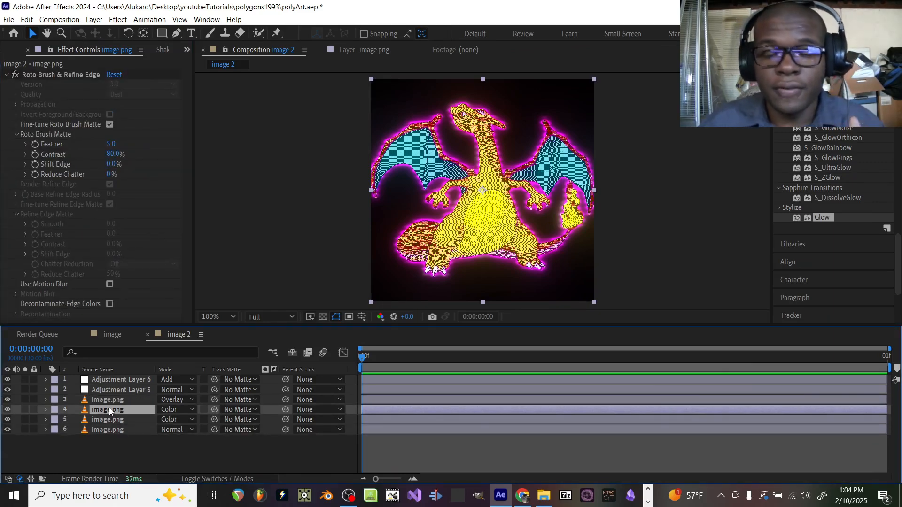
pyautogui.moveTo(109, 408); pyautogui.dragTo(108, 378)
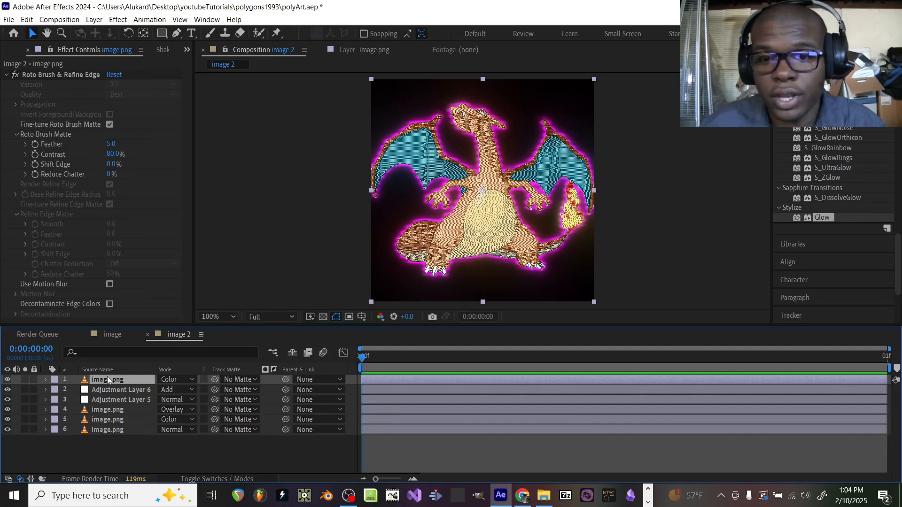